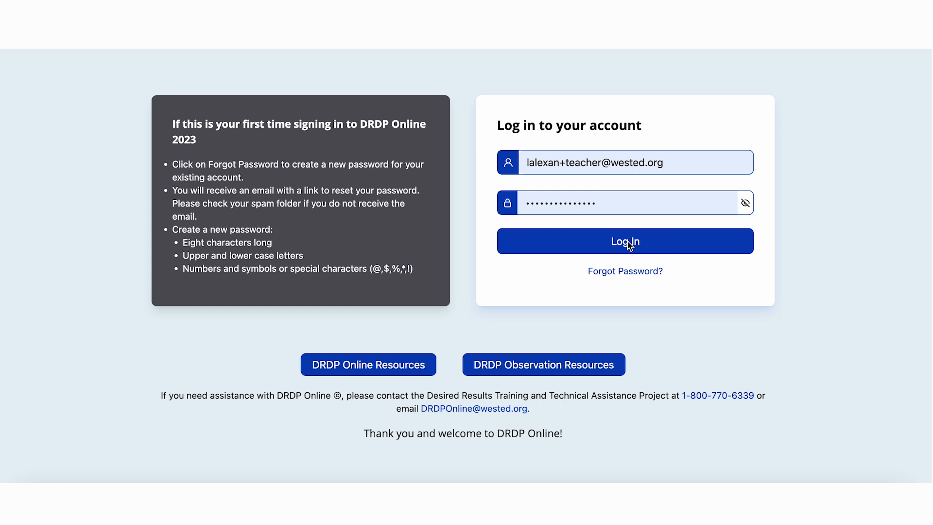
Log in with the account details already filled in and open the Input Rating page
click(627, 244)
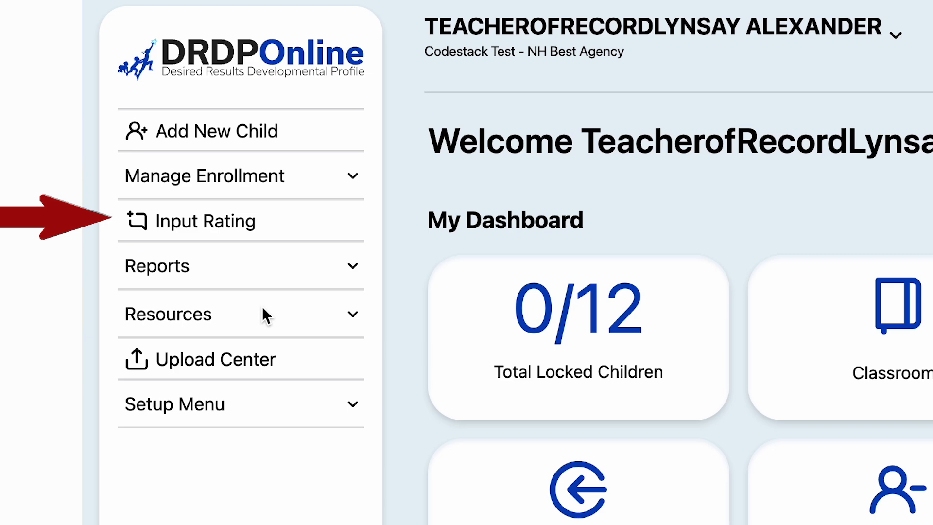
click(167, 222)
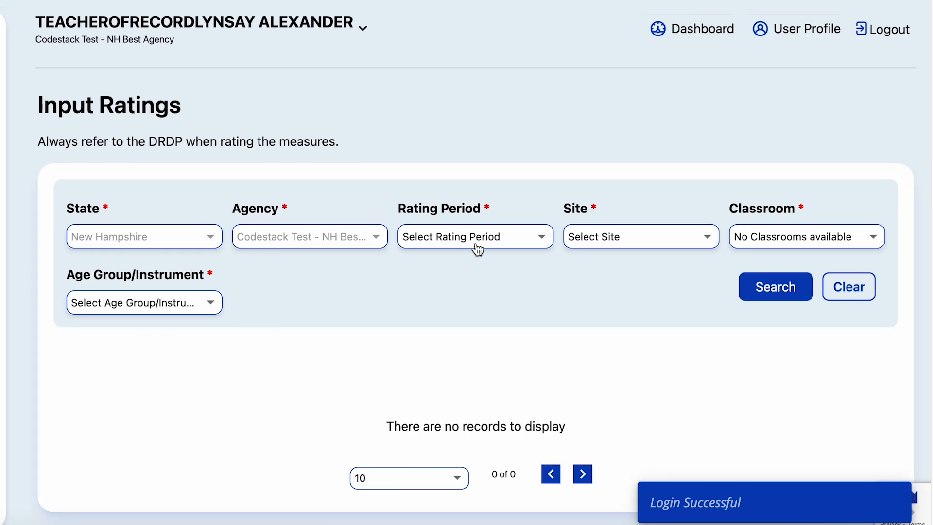
Search for children to rate with rating period Spring 2024, site Excellence, classroom Flowers and age group Preschool
click(477, 249)
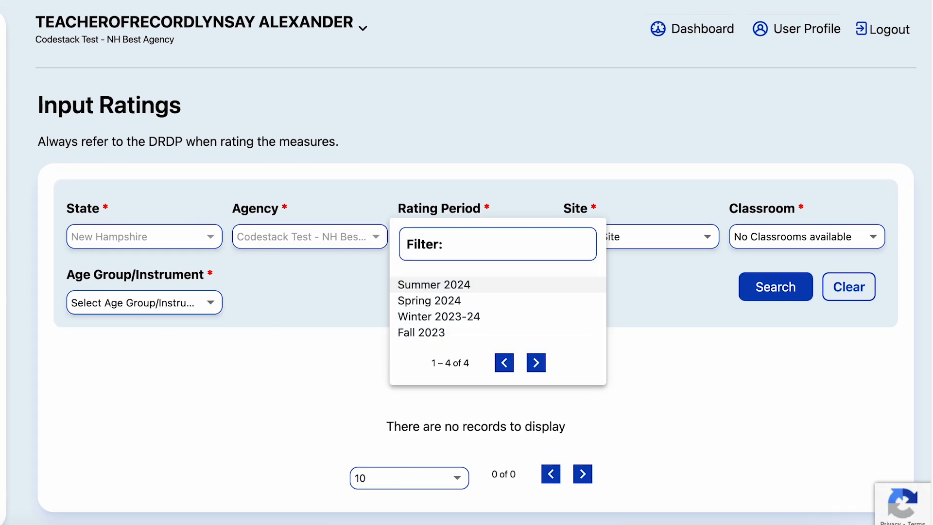
click(462, 303)
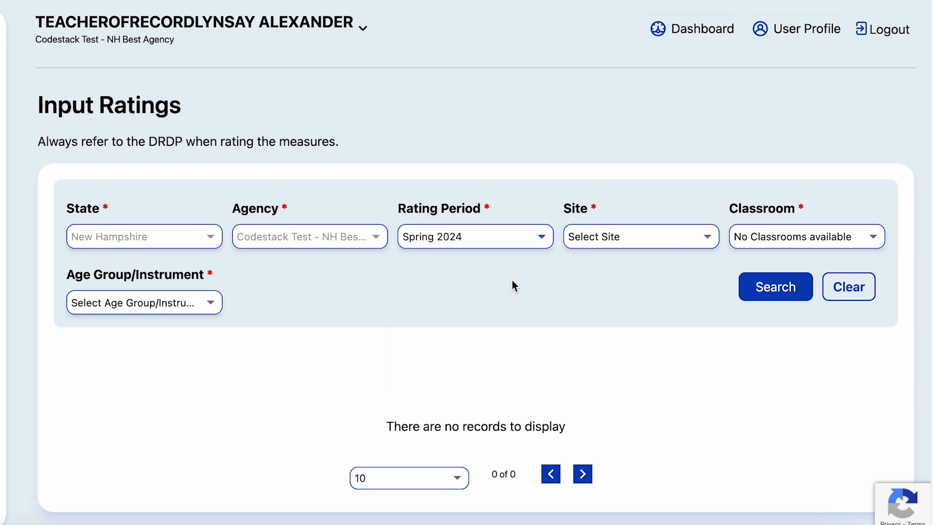
click(587, 236)
click(590, 287)
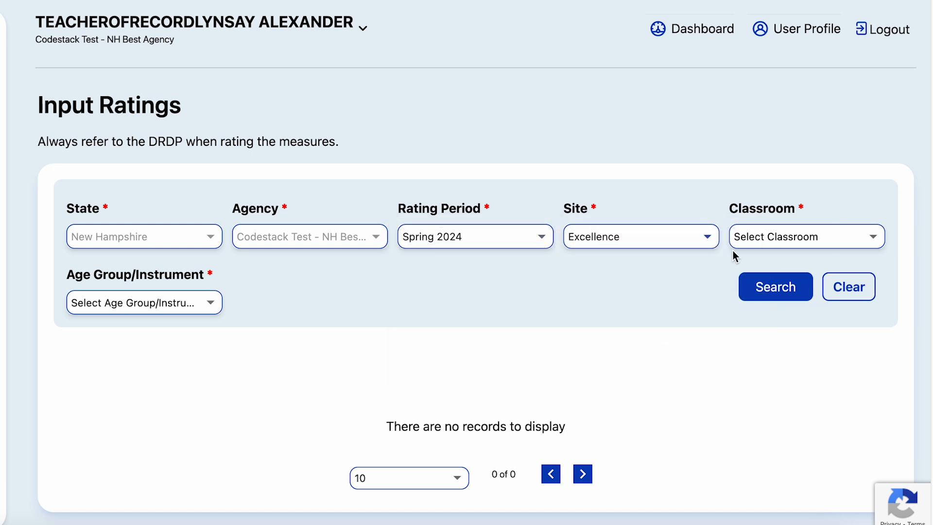
click(754, 241)
click(745, 285)
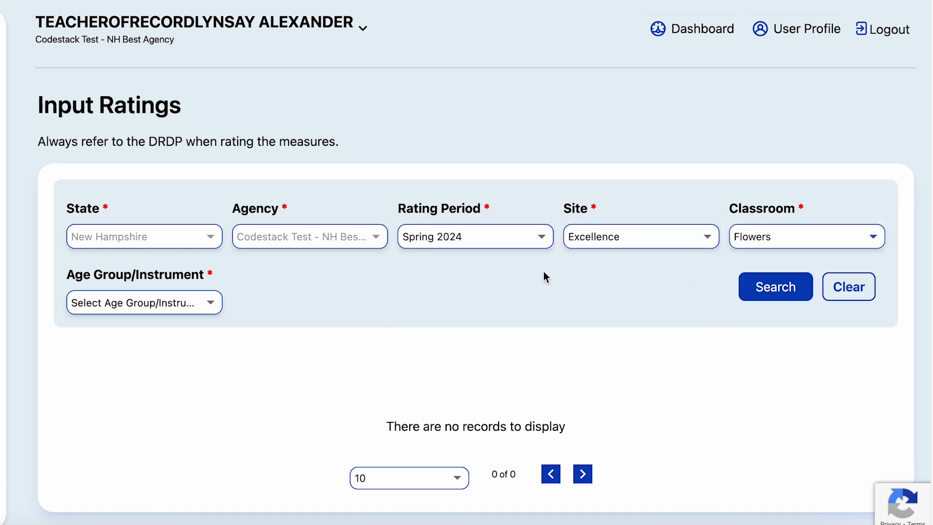
click(182, 310)
click(131, 352)
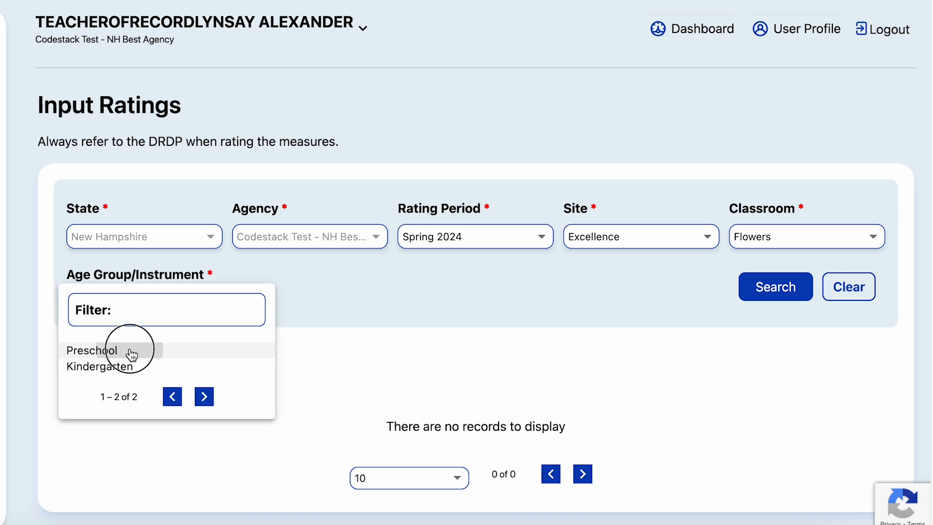
click(756, 291)
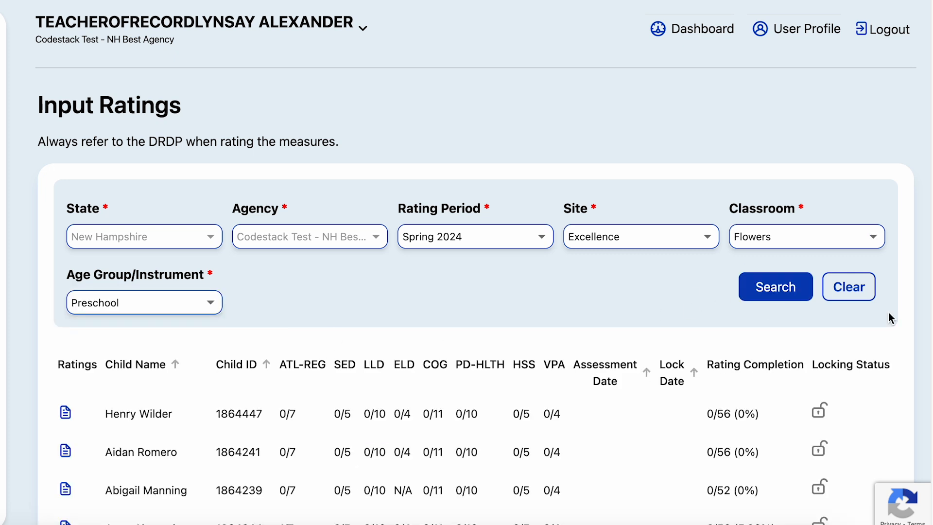
Open the rating record of the child whose rating completion is 3/56 (5.36%)
scroll(931, 321, down, 2)
scroll(931, 320, down, 3)
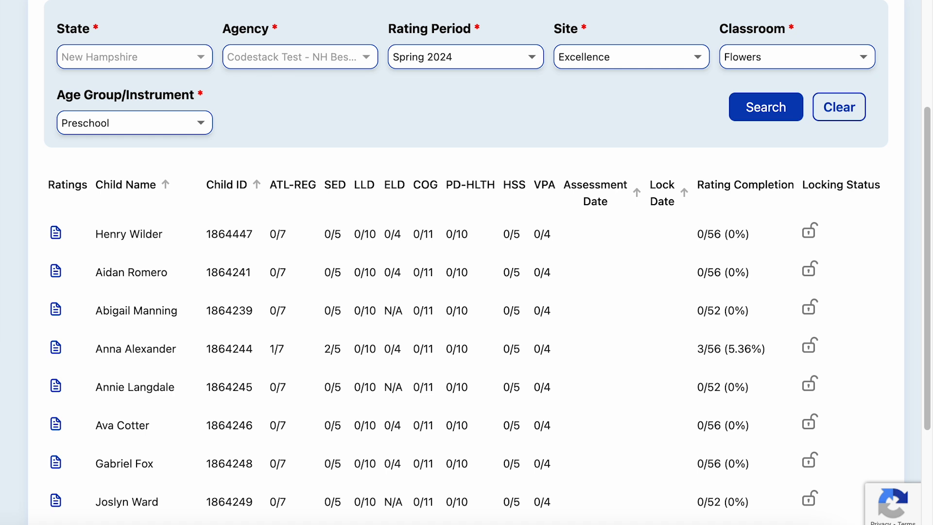
click(55, 350)
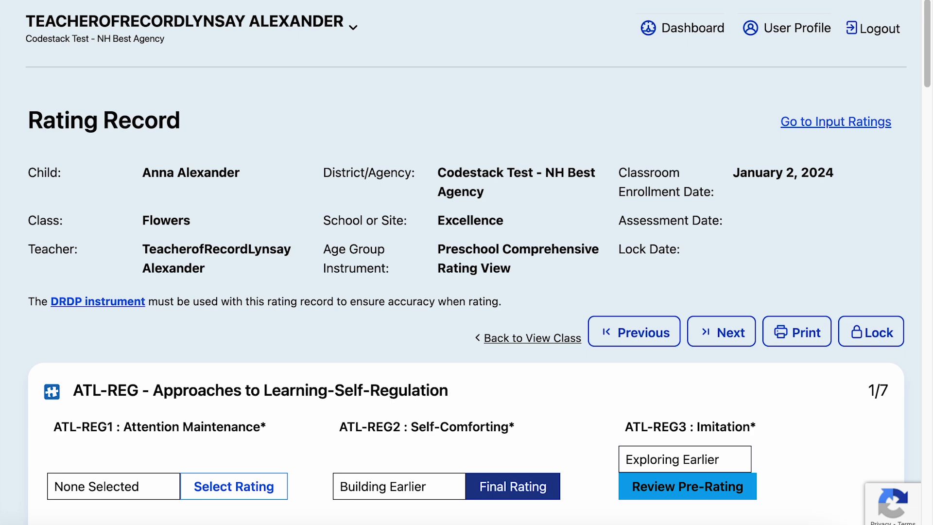
Open the rating sheet for SED1: Identity of Self in Relation to Others and expand the possible examples for Responding Earlier
scroll(772, 408, down, 6)
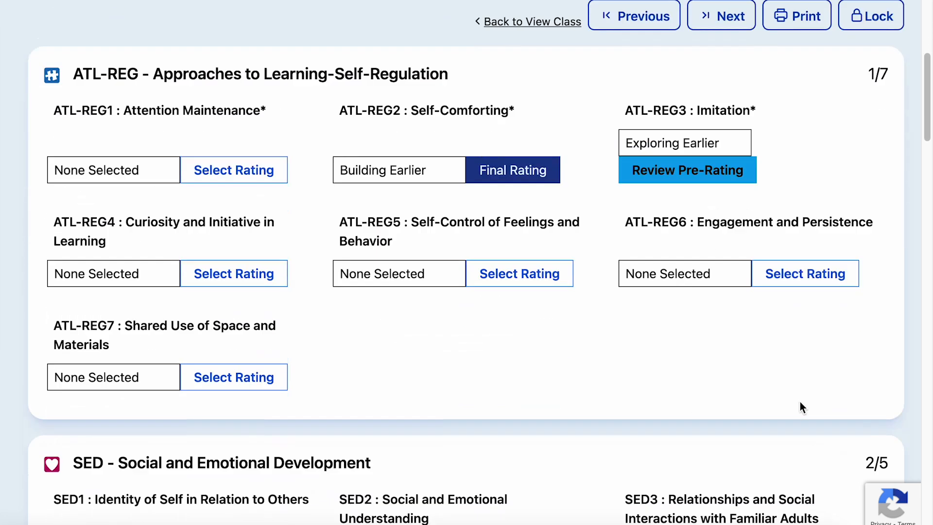
scroll(806, 407, up, 1)
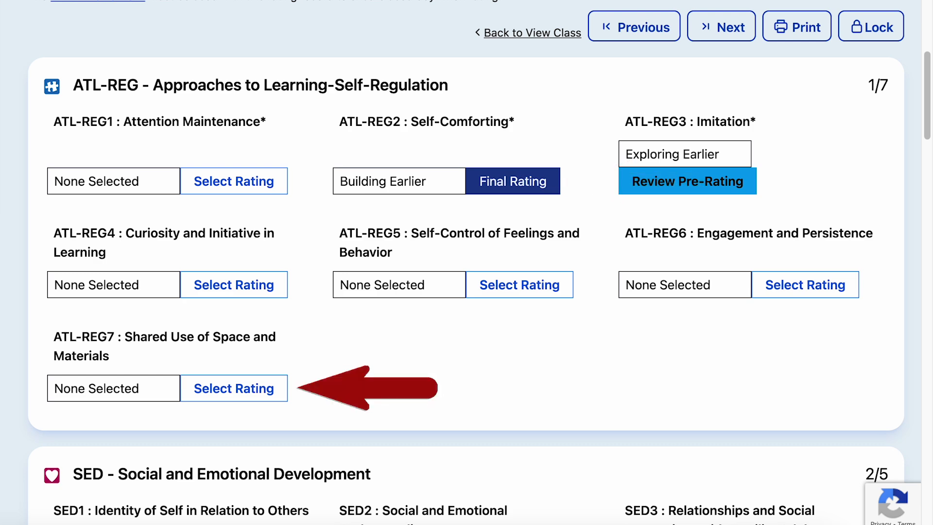
scroll(428, 467, down, 3)
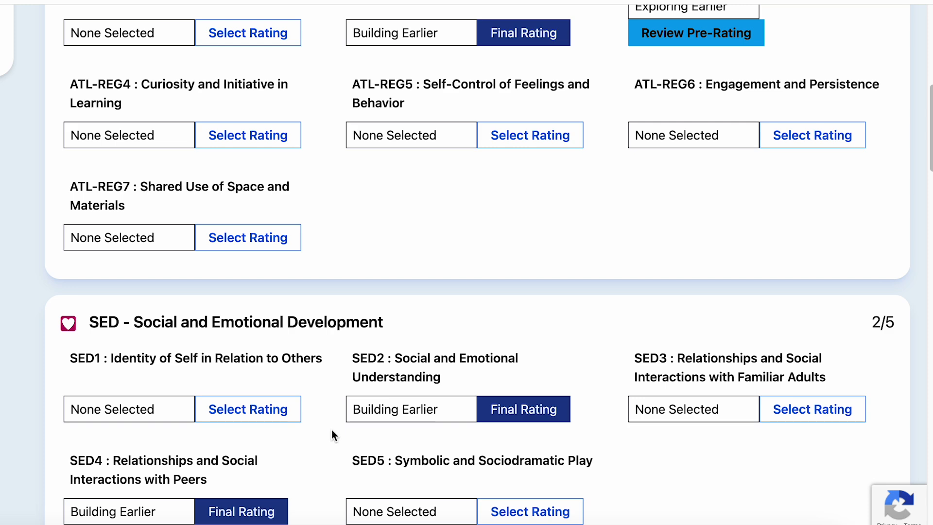
click(248, 409)
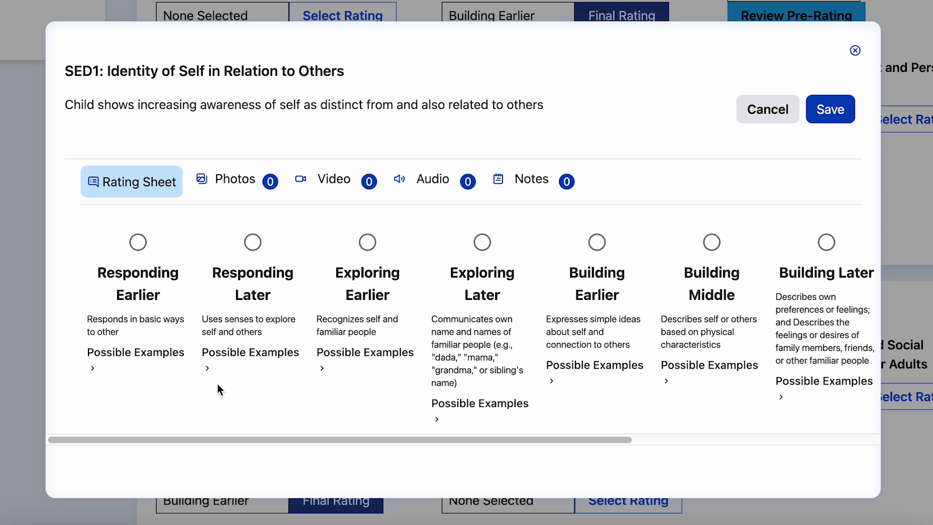
click(94, 370)
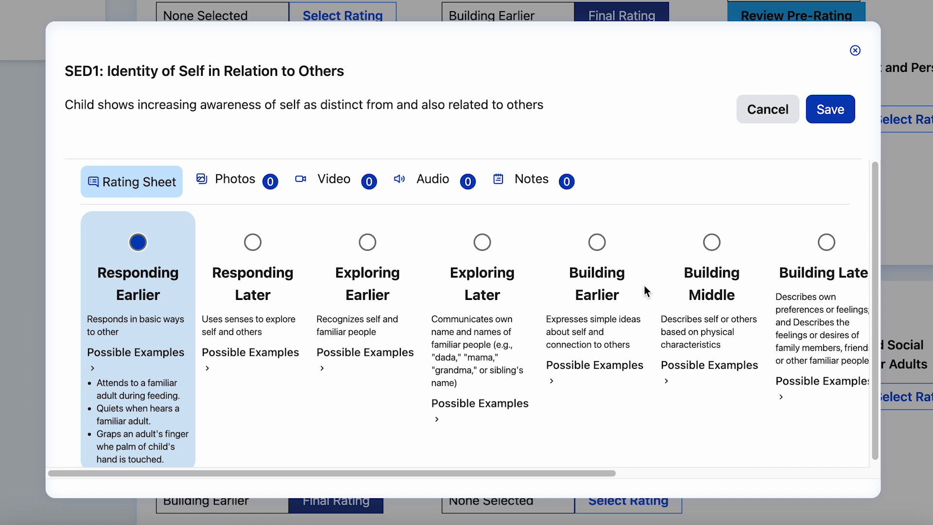
Try the Building Middle, Integrating Earlier and unable-to-rate due to extended absences options for SED1
click(729, 245)
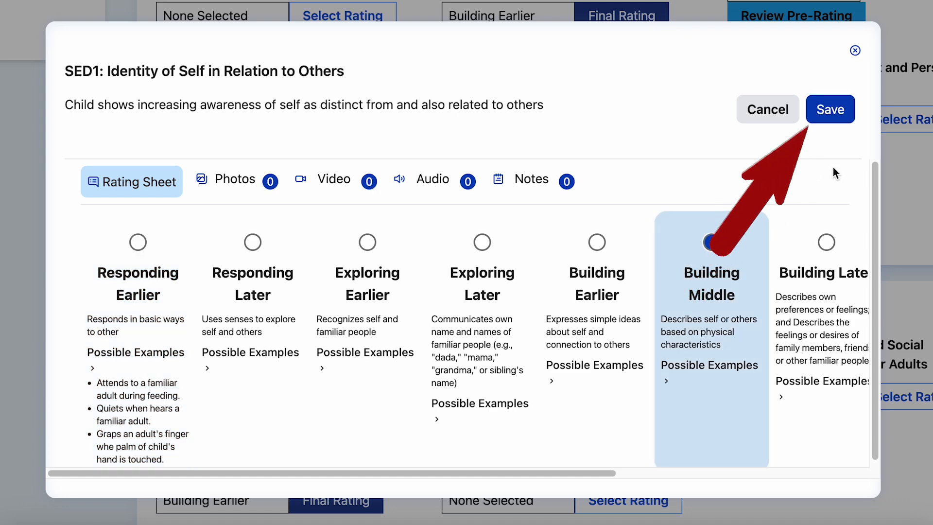
drag(589, 475, 930, 437)
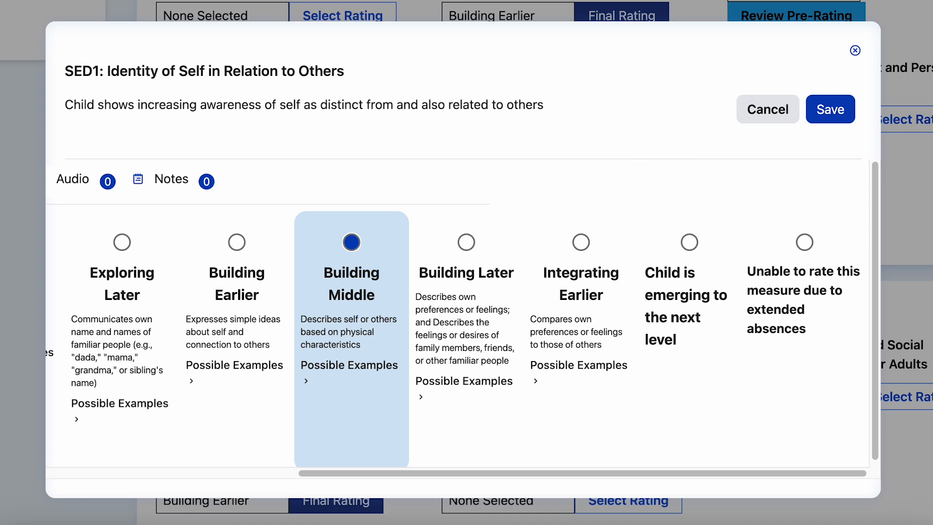
click(580, 242)
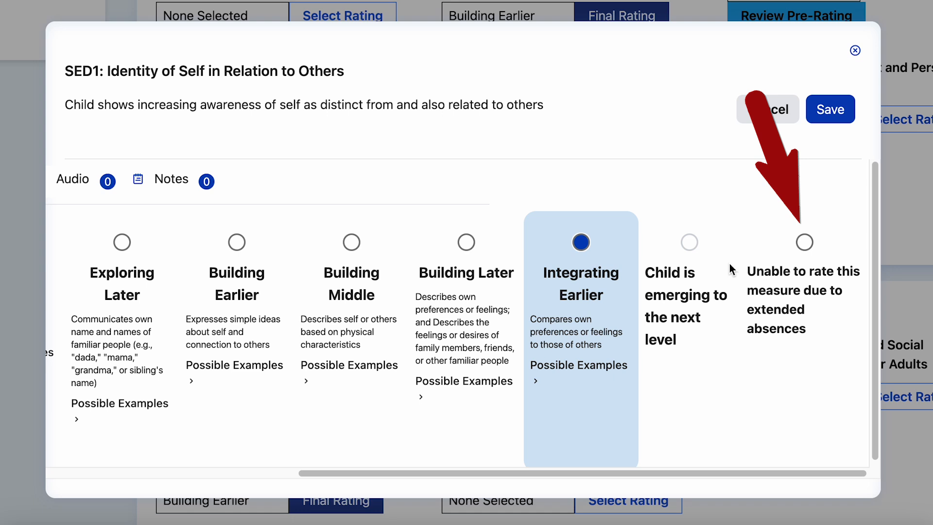
click(805, 245)
click(805, 235)
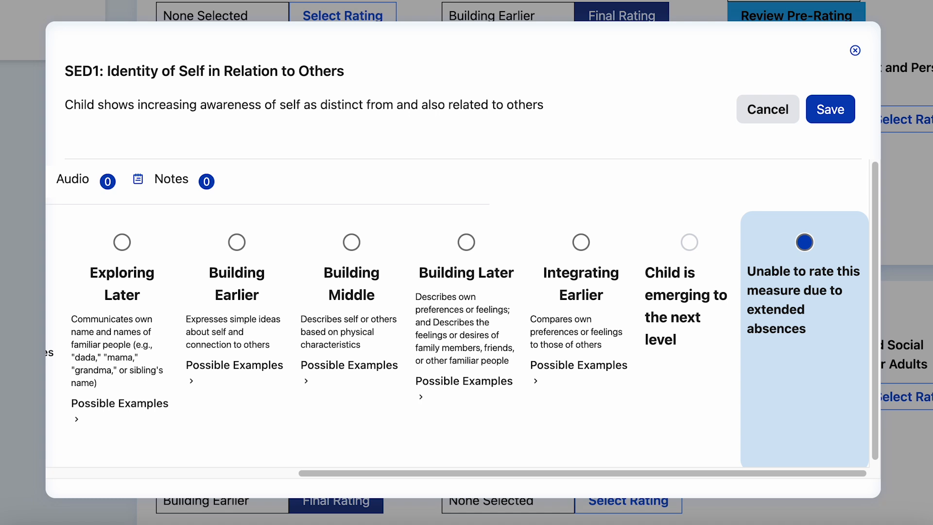
Rate SED1 as Building Later and save the rating
click(799, 245)
click(468, 243)
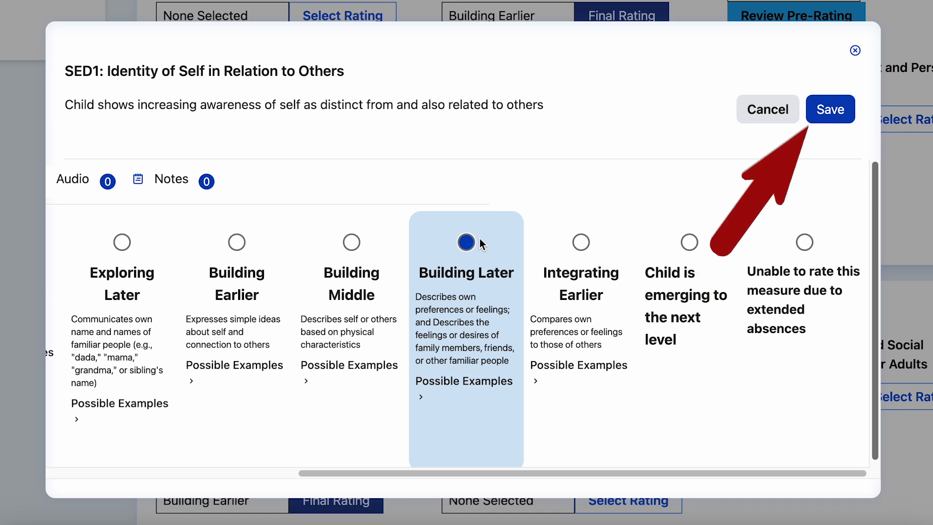
click(830, 109)
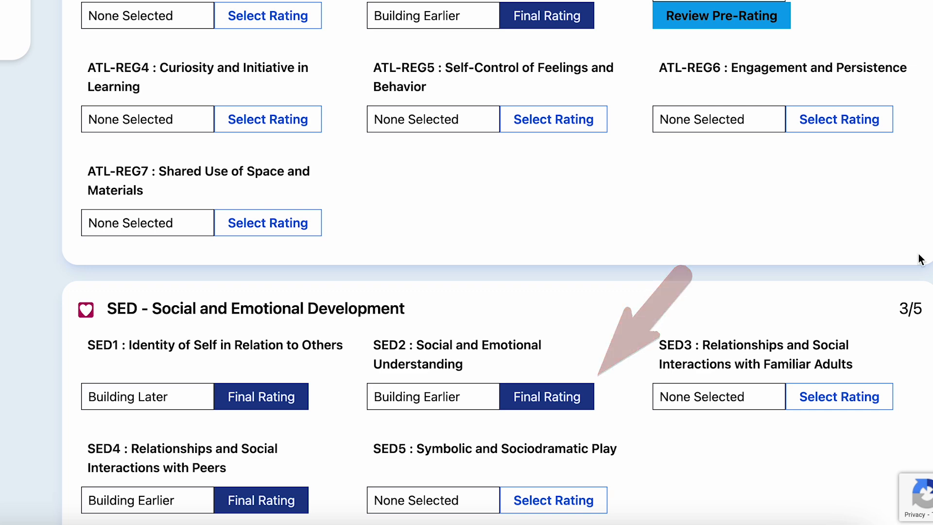
Review the ATL-REG3 Imitation pre-rating, set it to Building Earlier and save it
scroll(466, 262, up, 6)
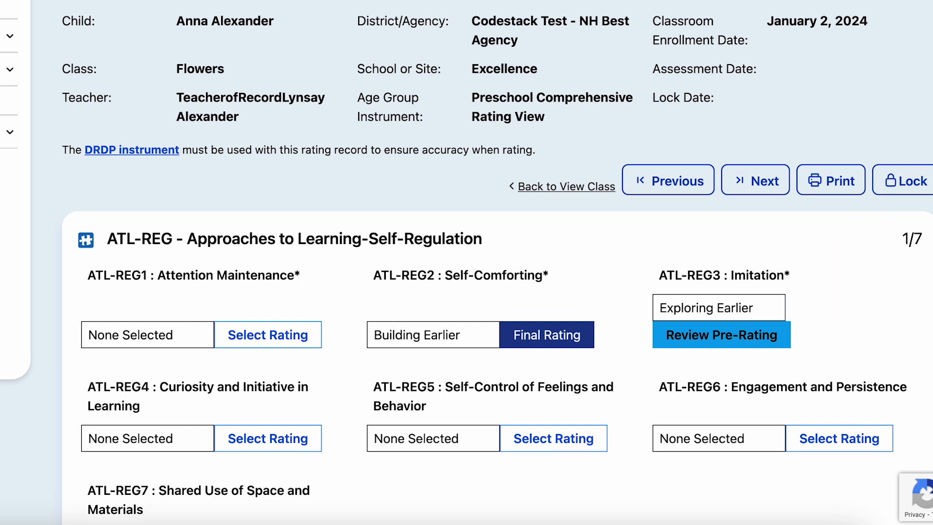
click(750, 337)
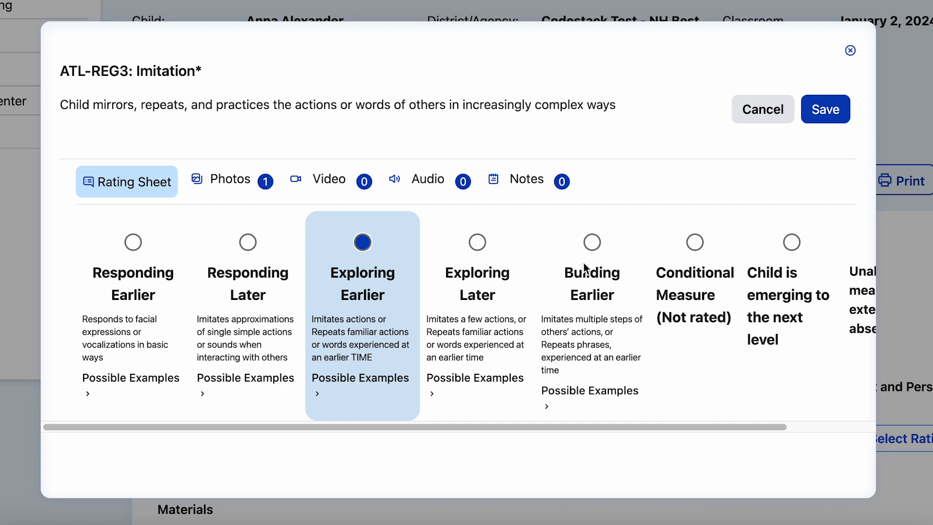
click(592, 242)
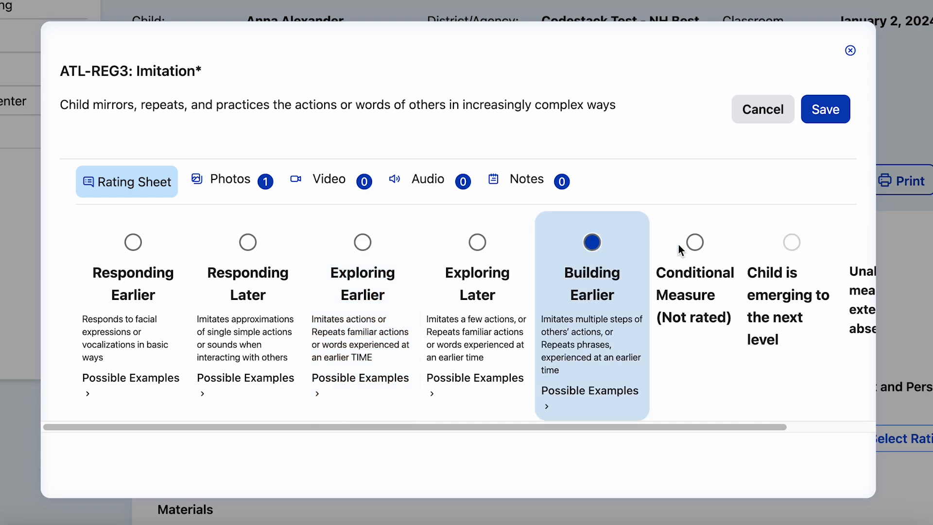
click(826, 109)
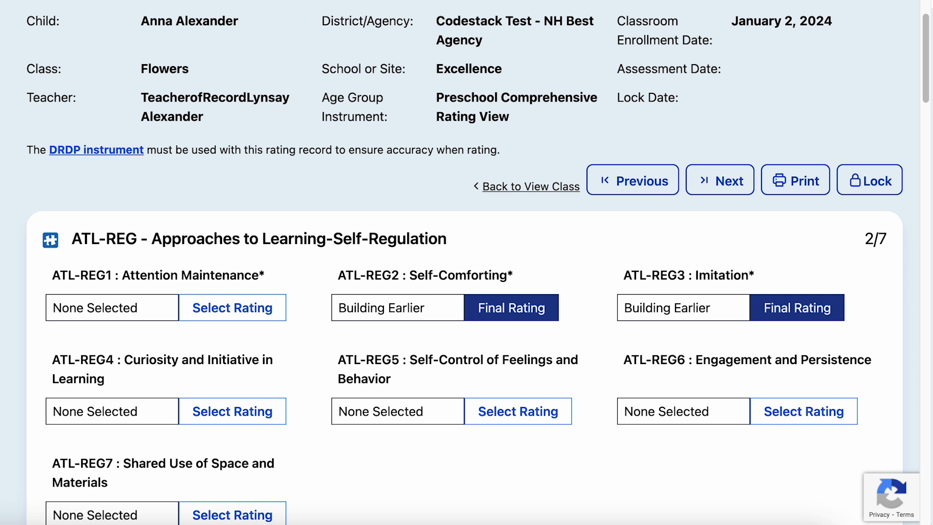
Switch the child's rating record to the Input Ratings view and examine the ATL-REG measures table
scroll(927, 190, up, 3)
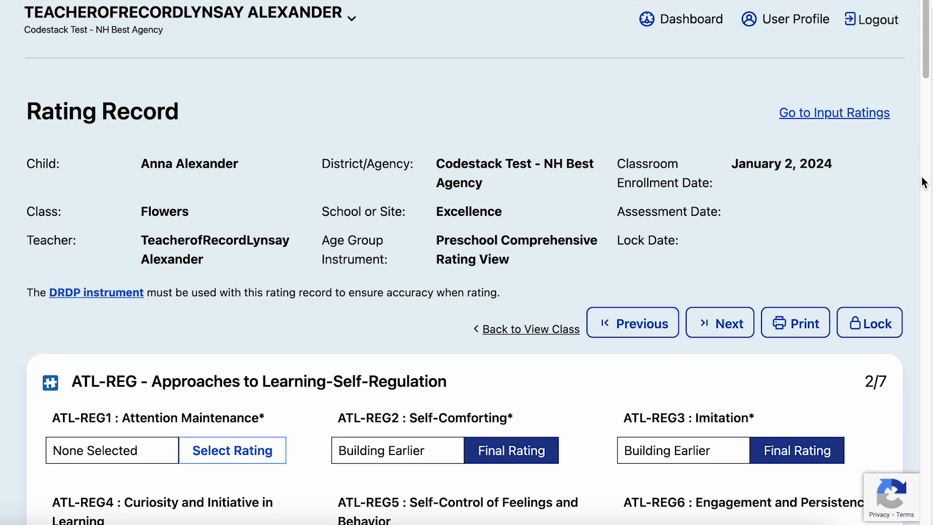
click(851, 115)
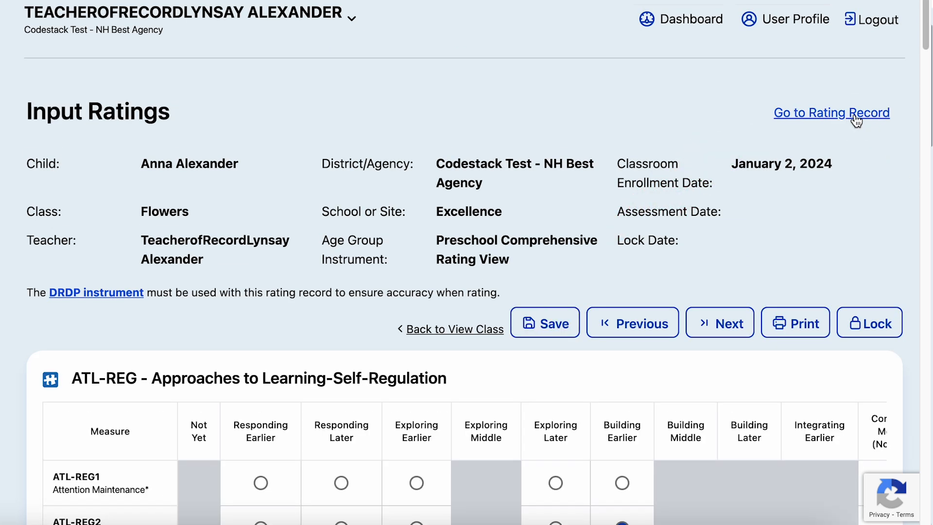
scroll(921, 250, down, 2)
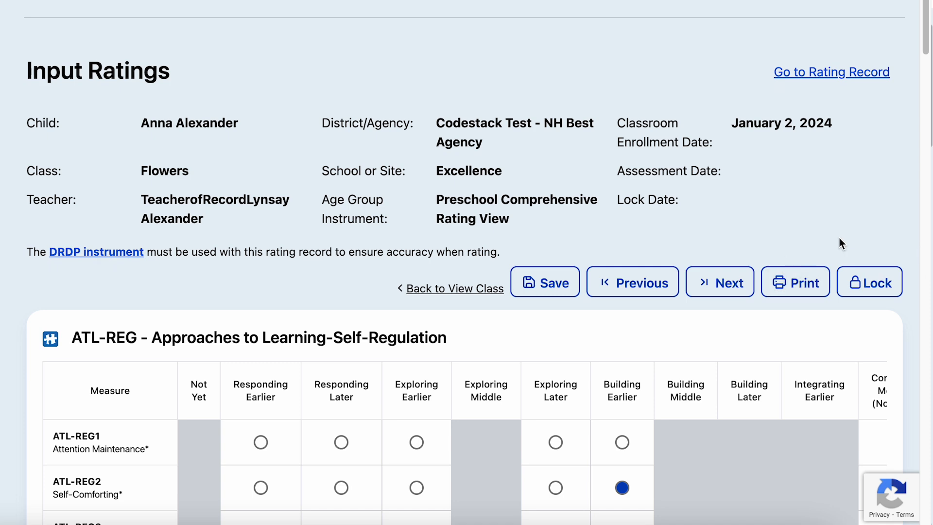
scroll(921, 224, down, 5)
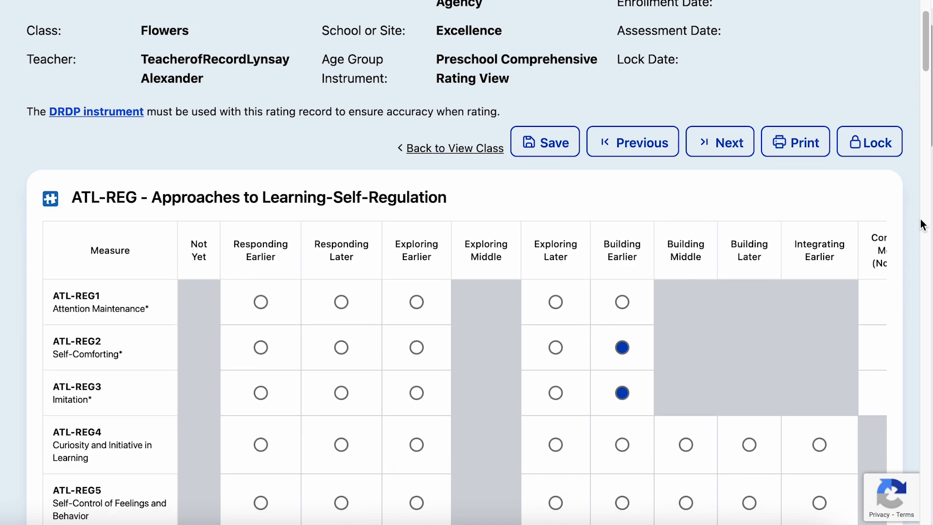